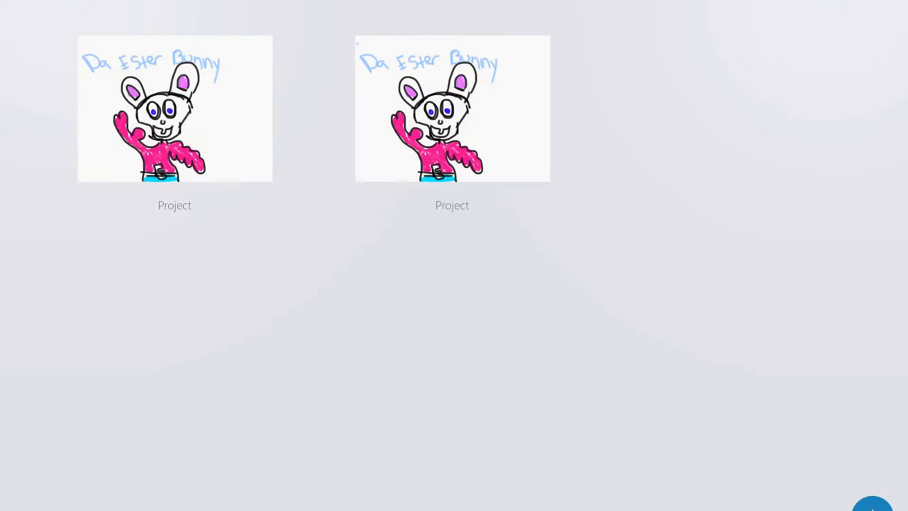
Step: Start a new blank drawing canvas from the project gallery
{"action": "left_click", "coordinate": [872, 503]}
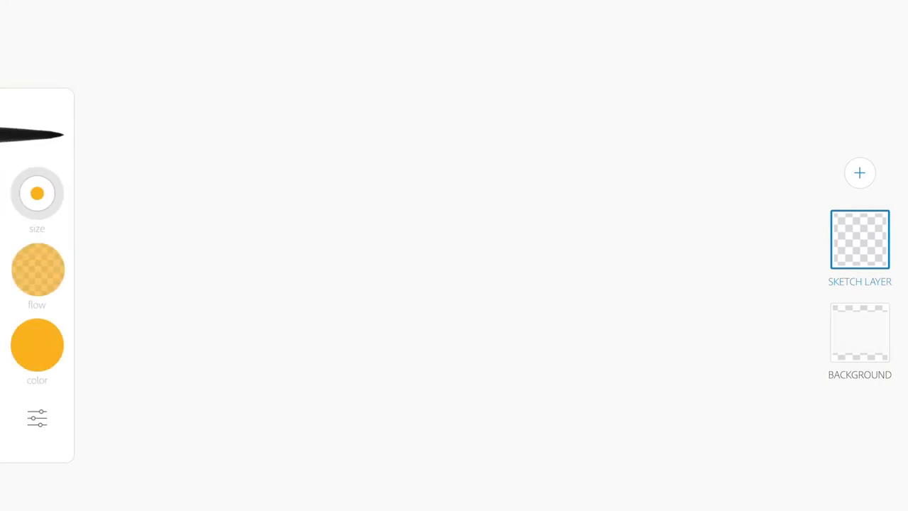
Step: With a black brush at size 25, draw the round head, both tube ears and the short neck
{"action": "left_click", "coordinate": [37, 346]}
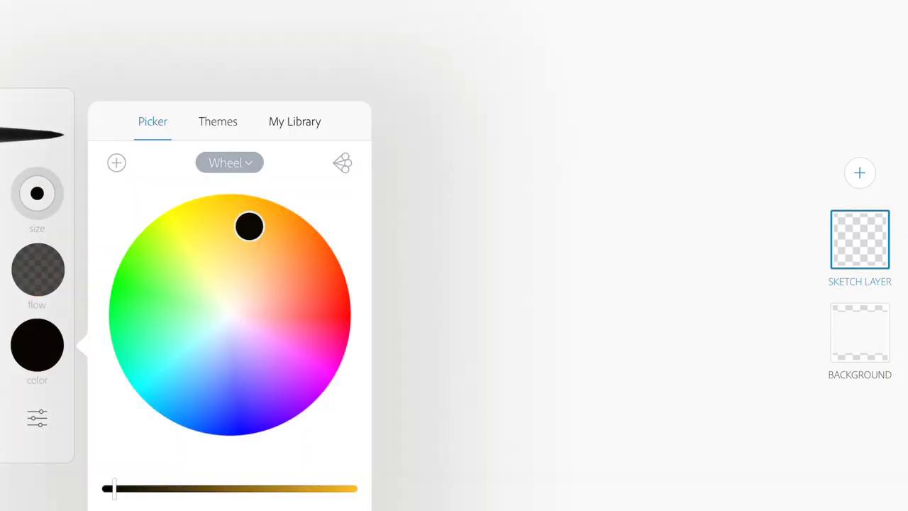
{"action": "left_click_drag", "start_coordinate": [36, 193], "coordinate": [149, 206]}
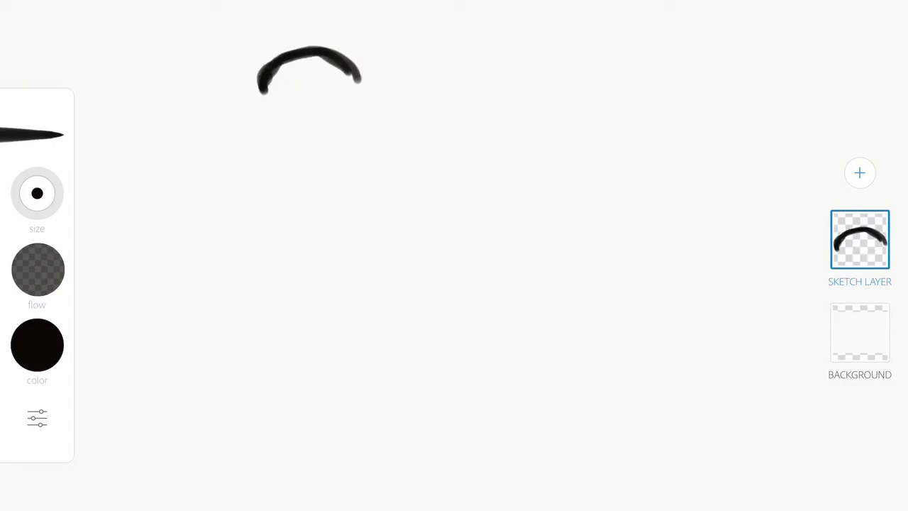
{"action": "left_click_drag", "start_coordinate": [358, 82], "coordinate": [399, 70]}
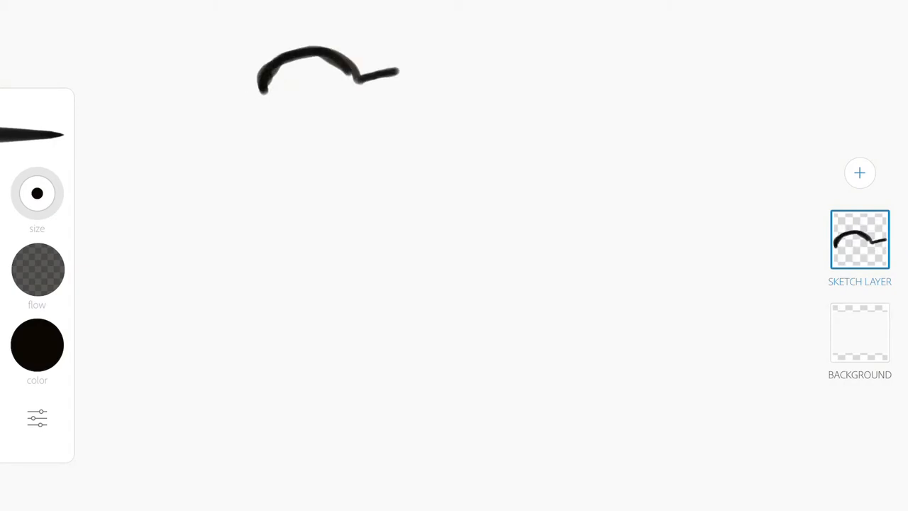
{"action": "left_click_drag", "start_coordinate": [261, 87], "coordinate": [222, 81]}
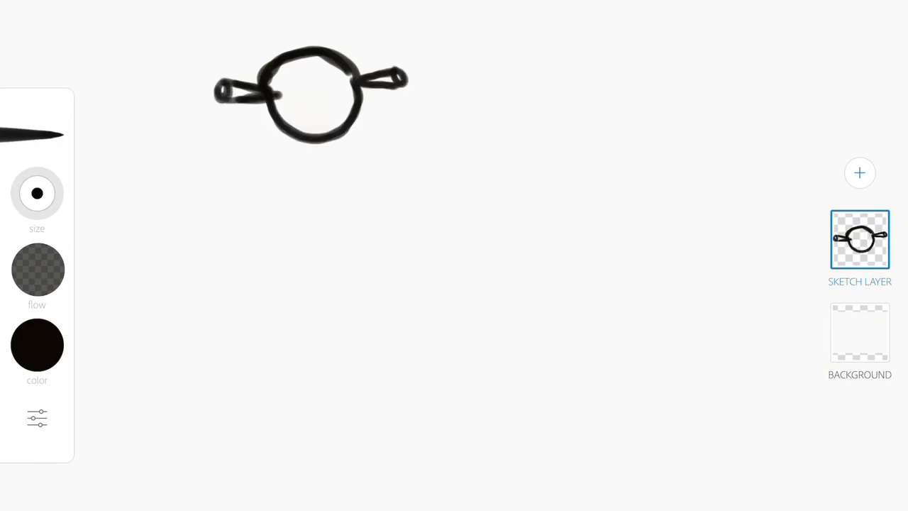
{"action": "left_click_drag", "start_coordinate": [306, 139], "coordinate": [305, 151]}
{"action": "left_click_drag", "start_coordinate": [324, 139], "coordinate": [326, 150]}
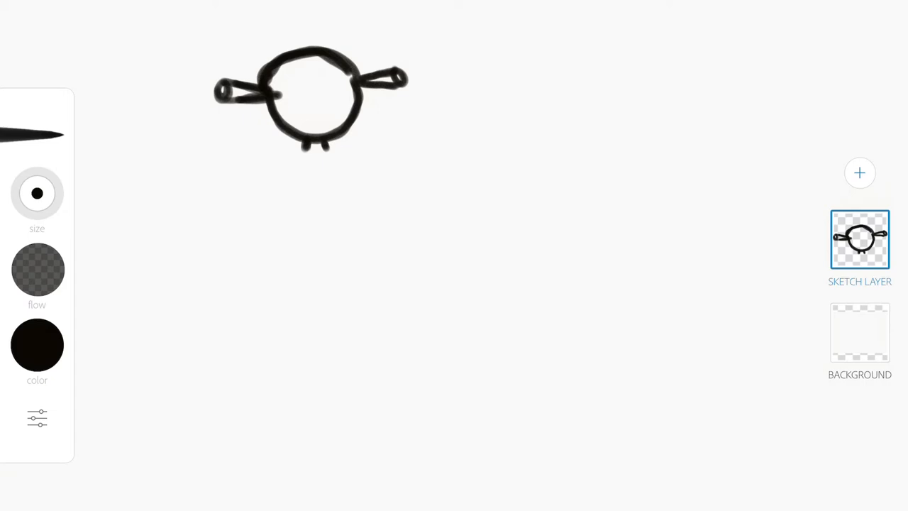
Step: Draw the shoulder line and the raised arm with its waving hand
{"action": "left_click_drag", "start_coordinate": [330, 148], "coordinate": [456, 99]}
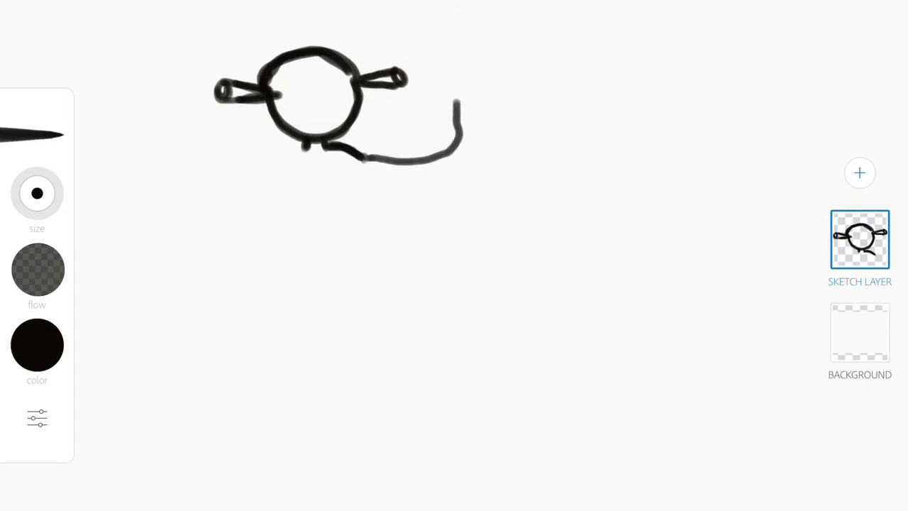
{"action": "mouse_move", "coordinate": [457, 99]}
{"action": "left_mouse_down"}
{"action": "mouse_move", "coordinate": [447, 75]}
{"action": "mouse_move", "coordinate": [489, 78]}
{"action": "mouse_move", "coordinate": [477, 93]}
{"action": "mouse_move", "coordinate": [485, 114]}
{"action": "mouse_move", "coordinate": [379, 186]}
{"action": "mouse_move", "coordinate": [362, 187]}
{"action": "mouse_move", "coordinate": [370, 177]}
{"action": "mouse_move", "coordinate": [372, 186]}
{"action": "mouse_move", "coordinate": [397, 139]}
{"action": "mouse_move", "coordinate": [429, 158]}
{"action": "mouse_move", "coordinate": [401, 164]}
{"action": "mouse_move", "coordinate": [422, 156]}
{"action": "left_mouse_up"}
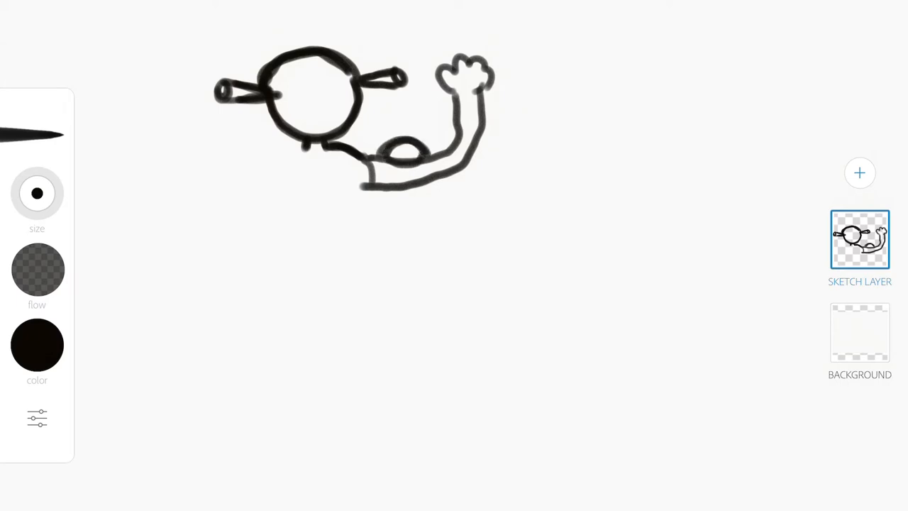
Step: Draw the body sides, the lowered arm with its fist and the rounded belly bottom
{"action": "mouse_move", "coordinate": [304, 148]}
{"action": "left_mouse_down"}
{"action": "mouse_move", "coordinate": [240, 207]}
{"action": "mouse_move", "coordinate": [210, 259]}
{"action": "mouse_move", "coordinate": [213, 298]}
{"action": "mouse_move", "coordinate": [235, 284]}
{"action": "mouse_move", "coordinate": [245, 248]}
{"action": "mouse_move", "coordinate": [316, 186]}
{"action": "left_mouse_up"}
{"action": "mouse_move", "coordinate": [278, 217]}
{"action": "left_mouse_down"}
{"action": "mouse_move", "coordinate": [280, 237]}
{"action": "mouse_move", "coordinate": [256, 245]}
{"action": "mouse_move", "coordinate": [268, 247]}
{"action": "left_mouse_up"}
{"action": "mouse_move", "coordinate": [369, 184]}
{"action": "left_mouse_down"}
{"action": "mouse_move", "coordinate": [372, 263]}
{"action": "mouse_move", "coordinate": [316, 301]}
{"action": "mouse_move", "coordinate": [298, 271]}
{"action": "mouse_move", "coordinate": [248, 245]}
{"action": "left_mouse_up"}
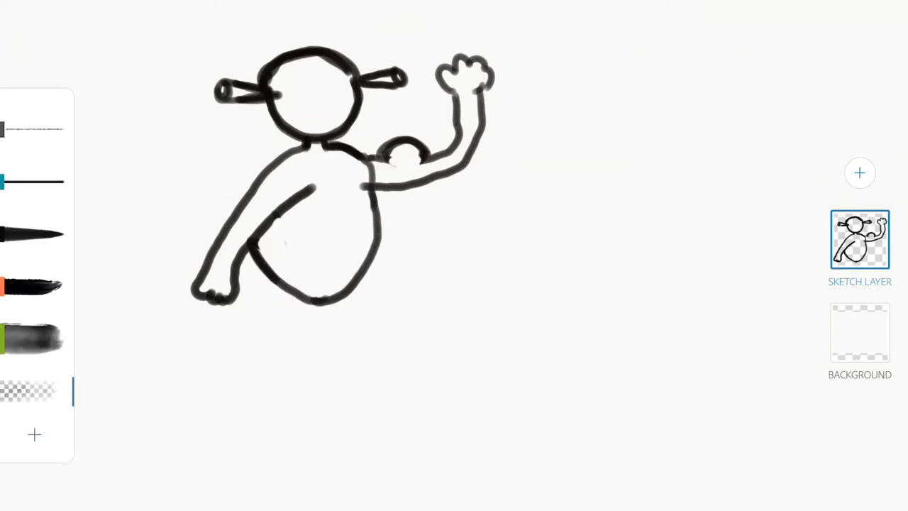
Step: With the black pen, draw four long leg lines below the body, then ready the eraser
{"action": "left_click", "coordinate": [34, 234]}
{"action": "mouse_move", "coordinate": [358, 284]}
{"action": "left_mouse_down"}
{"action": "mouse_move", "coordinate": [389, 312]}
{"action": "mouse_move", "coordinate": [436, 390]}
{"action": "left_mouse_up"}
{"action": "left_click_drag", "start_coordinate": [339, 305], "coordinate": [358, 425]}
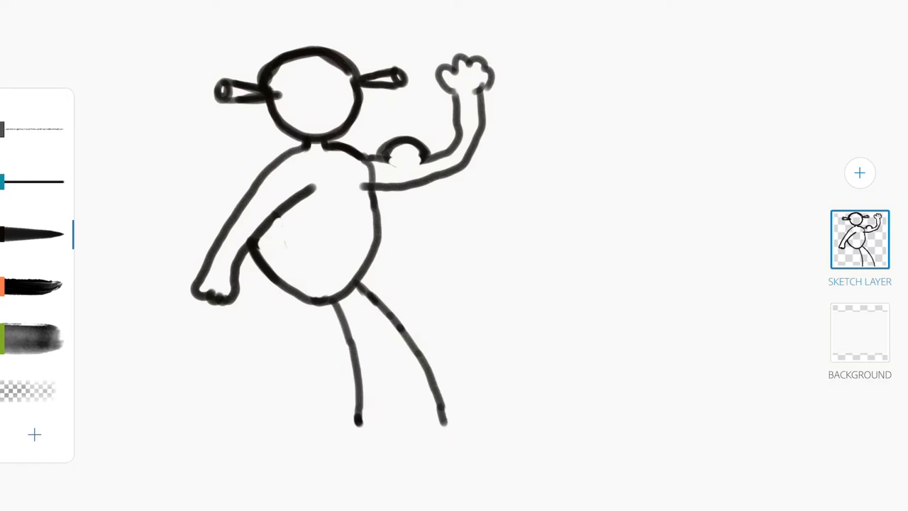
{"action": "mouse_move", "coordinate": [314, 295]}
{"action": "left_mouse_down"}
{"action": "mouse_move", "coordinate": [307, 421]}
{"action": "mouse_move", "coordinate": [310, 295]}
{"action": "left_mouse_up"}
{"action": "left_click_drag", "start_coordinate": [311, 355], "coordinate": [307, 419]}
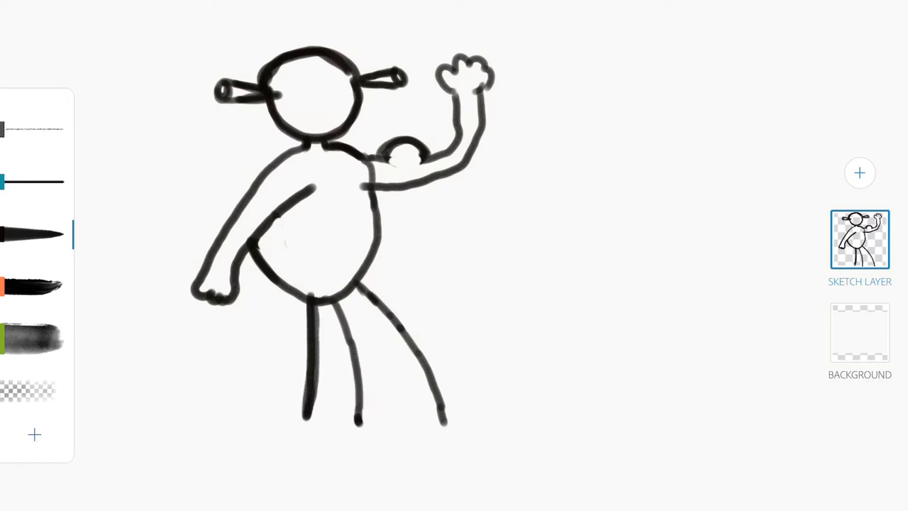
{"action": "left_click_drag", "start_coordinate": [276, 286], "coordinate": [259, 411]}
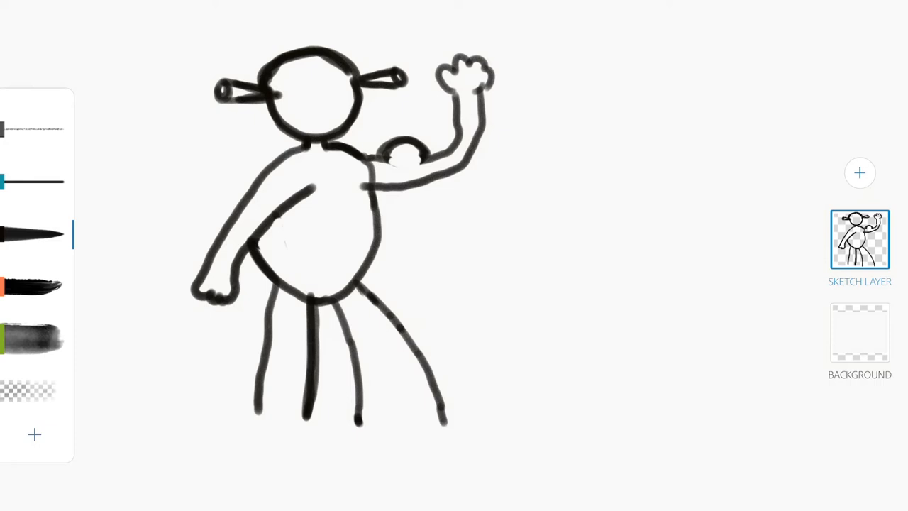
{"action": "left_click", "coordinate": [34, 391]}
Step: Erase the belly curve between the legs with a size-51 eraser and return to the pen
{"action": "left_click", "coordinate": [34, 391]}
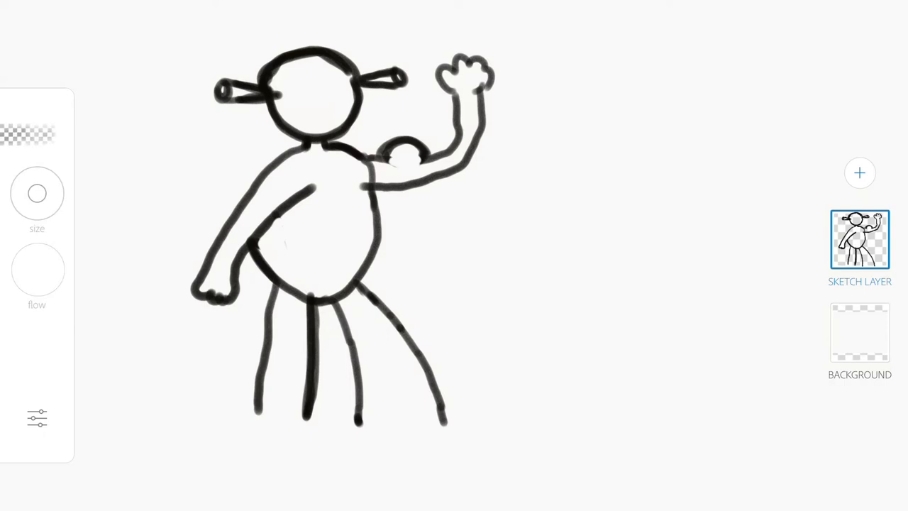
{"action": "left_click_drag", "start_coordinate": [37, 193], "coordinate": [37, 177]}
{"action": "left_click_drag", "start_coordinate": [288, 289], "coordinate": [297, 295]}
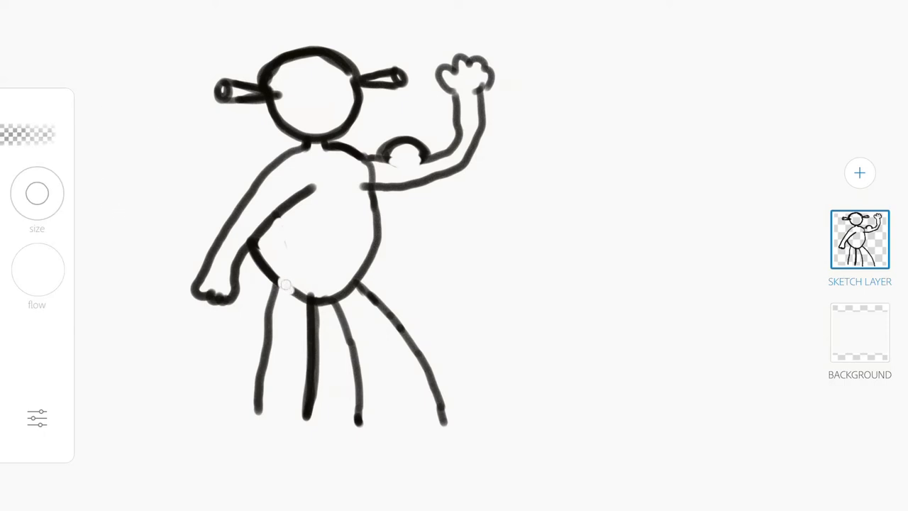
{"action": "mouse_move", "coordinate": [297, 295]}
{"action": "left_mouse_down"}
{"action": "mouse_move", "coordinate": [284, 284]}
{"action": "mouse_move", "coordinate": [309, 295]}
{"action": "mouse_move", "coordinate": [302, 299]}
{"action": "mouse_move", "coordinate": [350, 290]}
{"action": "mouse_move", "coordinate": [343, 293]}
{"action": "left_mouse_up"}
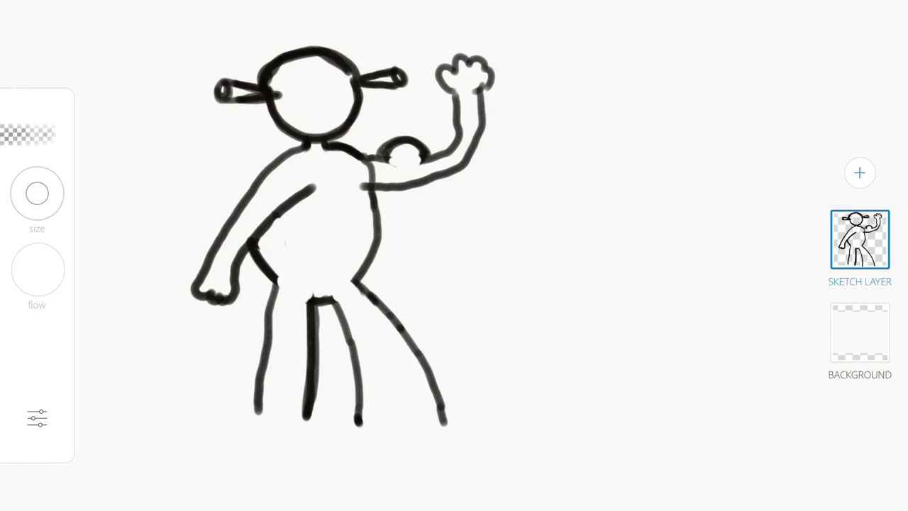
{"action": "left_click", "coordinate": [37, 419]}
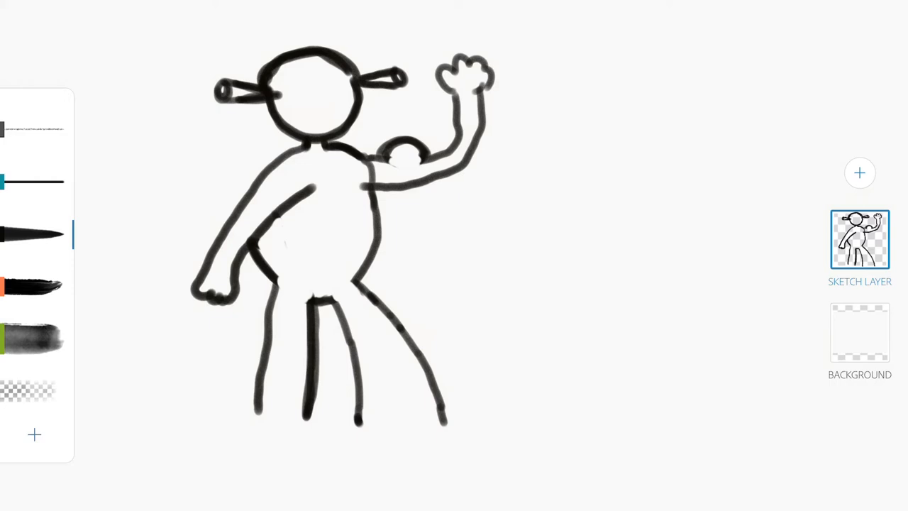
Step: Draw both feet at the leg ends and a curved chest line on the torso
{"action": "mouse_move", "coordinate": [445, 417]}
{"action": "left_mouse_down"}
{"action": "mouse_move", "coordinate": [497, 440]}
{"action": "mouse_move", "coordinate": [489, 468]}
{"action": "mouse_move", "coordinate": [364, 415]}
{"action": "left_mouse_up"}
{"action": "mouse_move", "coordinate": [259, 408]}
{"action": "left_mouse_down"}
{"action": "mouse_move", "coordinate": [213, 406]}
{"action": "mouse_move", "coordinate": [184, 440]}
{"action": "mouse_move", "coordinate": [209, 436]}
{"action": "mouse_move", "coordinate": [203, 461]}
{"action": "mouse_move", "coordinate": [222, 469]}
{"action": "mouse_move", "coordinate": [305, 412]}
{"action": "left_mouse_up"}
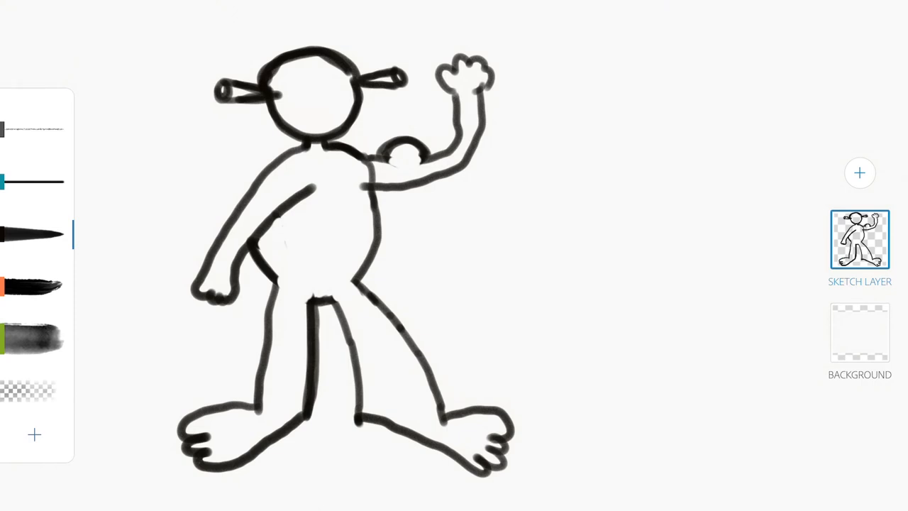
{"action": "mouse_move", "coordinate": [367, 192]}
{"action": "left_mouse_down"}
{"action": "mouse_move", "coordinate": [358, 211]}
{"action": "mouse_move", "coordinate": [330, 198]}
{"action": "mouse_move", "coordinate": [351, 213]}
{"action": "mouse_move", "coordinate": [362, 206]}
{"action": "mouse_move", "coordinate": [313, 223]}
{"action": "mouse_move", "coordinate": [285, 213]}
{"action": "mouse_move", "coordinate": [312, 222]}
{"action": "left_mouse_up"}
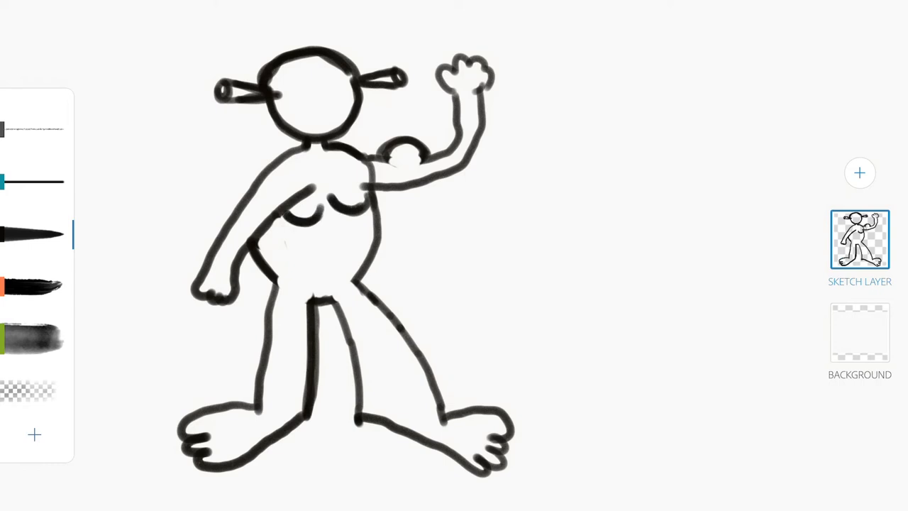
Step: Dot in the nipples and belly button and stroke a thick waistband across the waist
{"action": "left_click", "coordinate": [303, 205]}
{"action": "left_click", "coordinate": [353, 199]}
{"action": "left_click", "coordinate": [329, 256]}
{"action": "left_click_drag", "start_coordinate": [352, 271], "coordinate": [284, 268]}
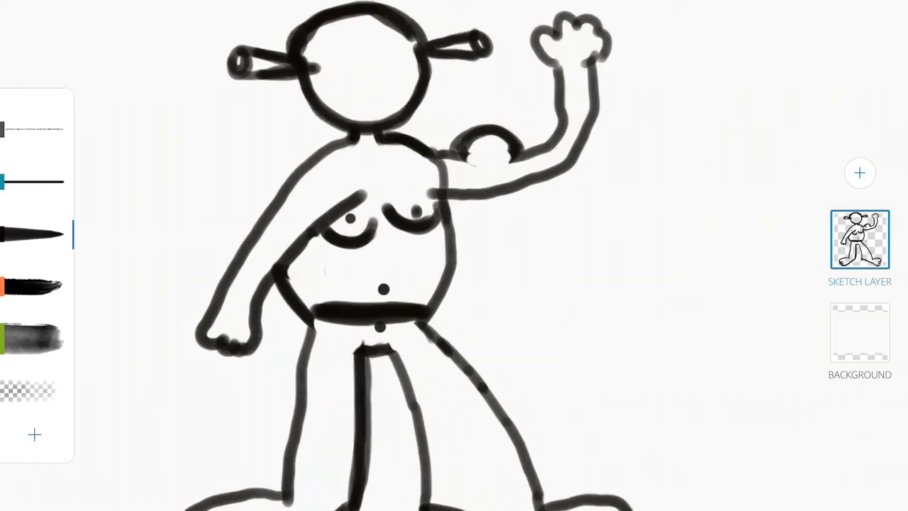
{"action": "scroll", "coordinate": [327, 269], "scroll_direction": "up", "scroll_amount": 4}
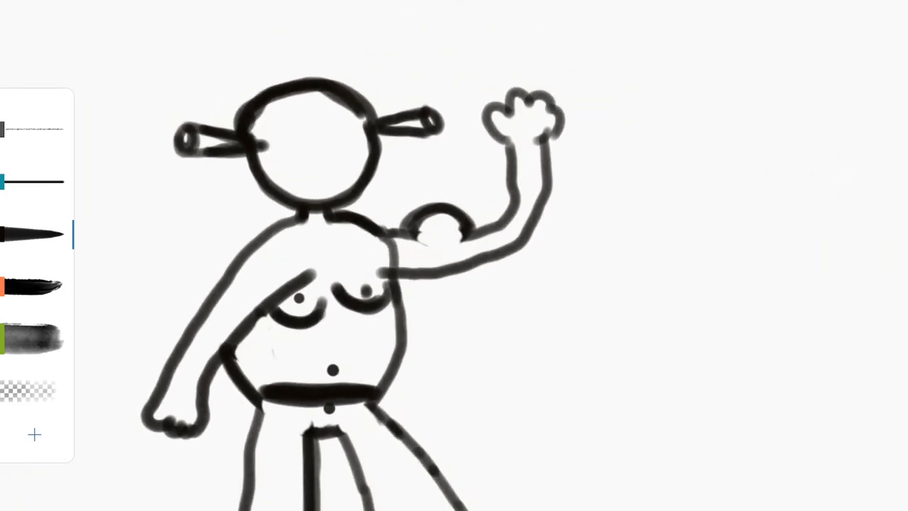
Step: Set the brush to about size 26 and flow 64, then bring up its colour wheel
{"action": "left_click", "coordinate": [33, 235]}
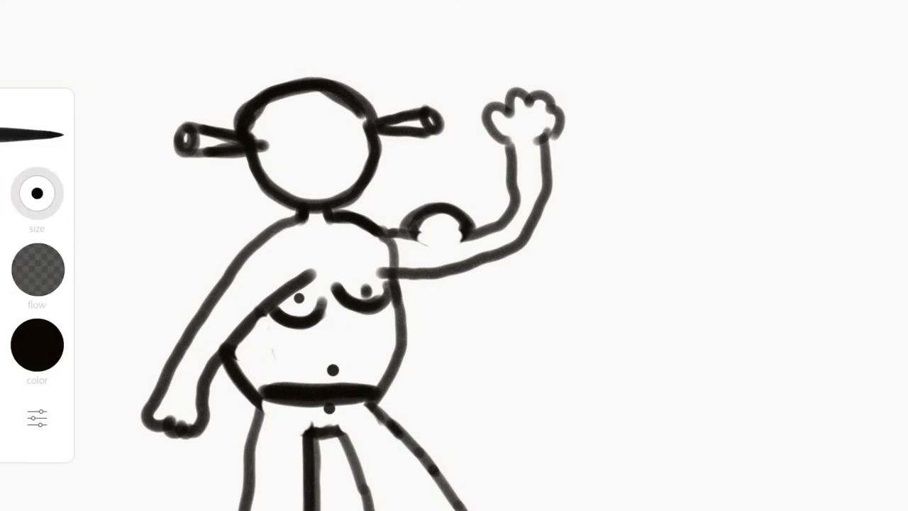
{"action": "left_click", "coordinate": [37, 193]}
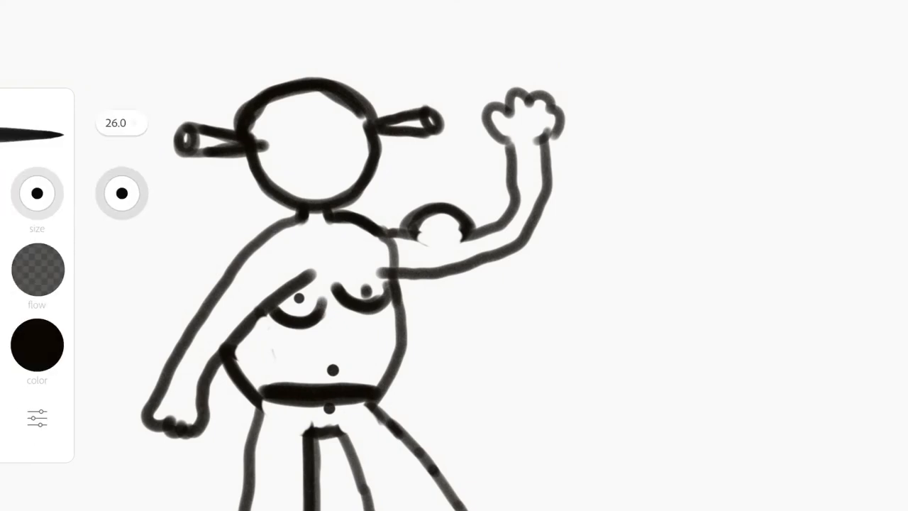
{"action": "left_click", "coordinate": [37, 193]}
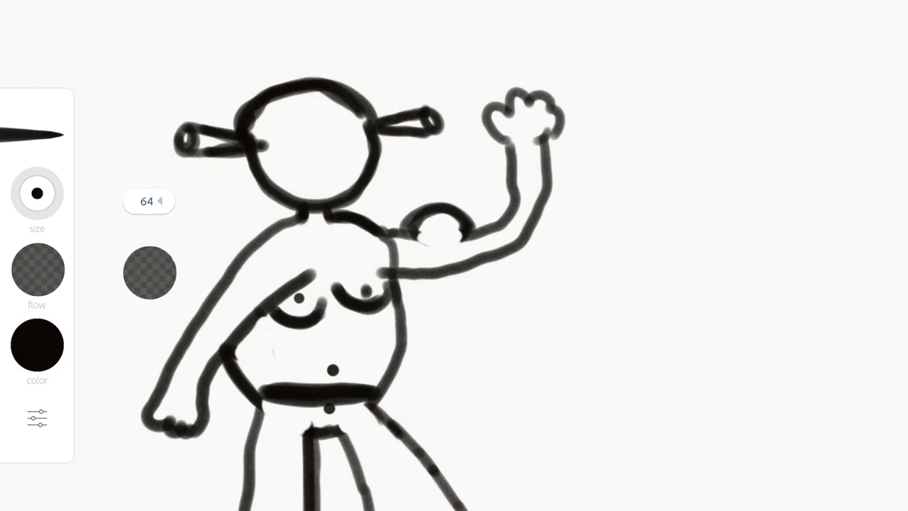
{"action": "left_click", "coordinate": [37, 193]}
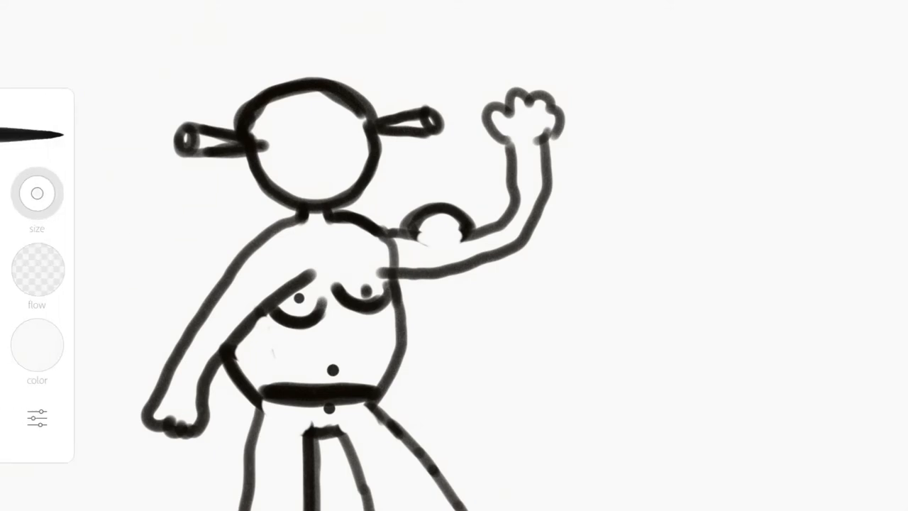
{"action": "left_click", "coordinate": [37, 345]}
Step: Pick a darkened green and paint the left arm, torso and head with it
{"action": "left_click_drag", "start_coordinate": [230, 312], "coordinate": [160, 283]}
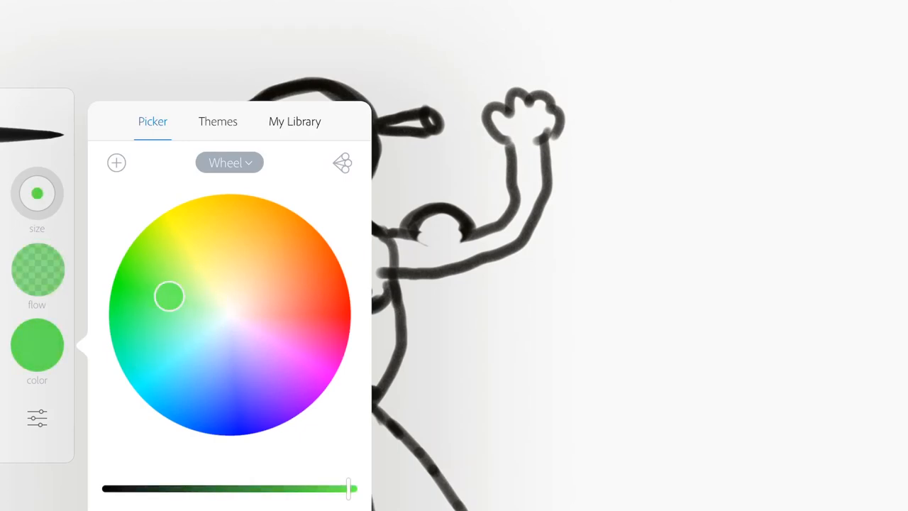
{"action": "left_click_drag", "start_coordinate": [349, 488], "coordinate": [302, 488]}
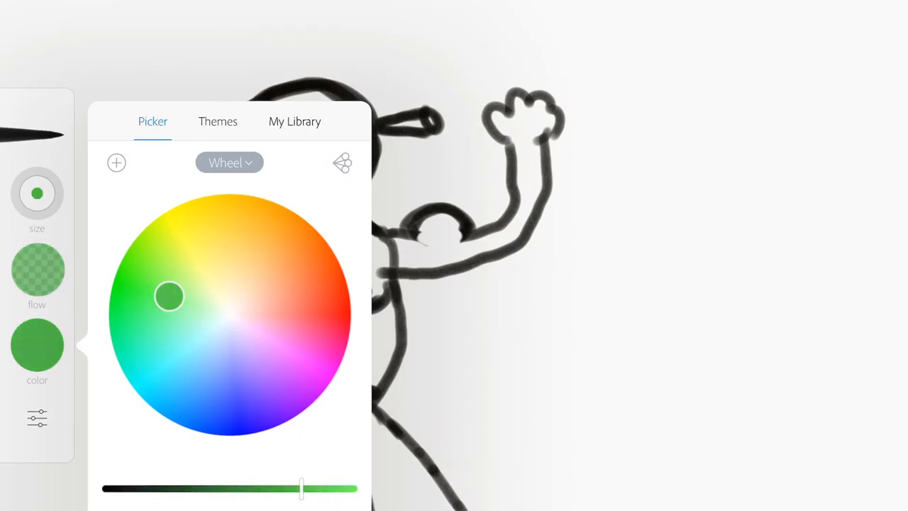
{"action": "left_click", "coordinate": [638, 284]}
{"action": "mouse_move", "coordinate": [170, 405]}
{"action": "left_mouse_down"}
{"action": "mouse_move", "coordinate": [158, 418]}
{"action": "mouse_move", "coordinate": [312, 266]}
{"action": "mouse_move", "coordinate": [312, 241]}
{"action": "mouse_move", "coordinate": [404, 248]}
{"action": "mouse_move", "coordinate": [539, 114]}
{"action": "mouse_move", "coordinate": [447, 234]}
{"action": "left_mouse_up"}
{"action": "left_click_drag", "start_coordinate": [242, 334], "coordinate": [334, 369]}
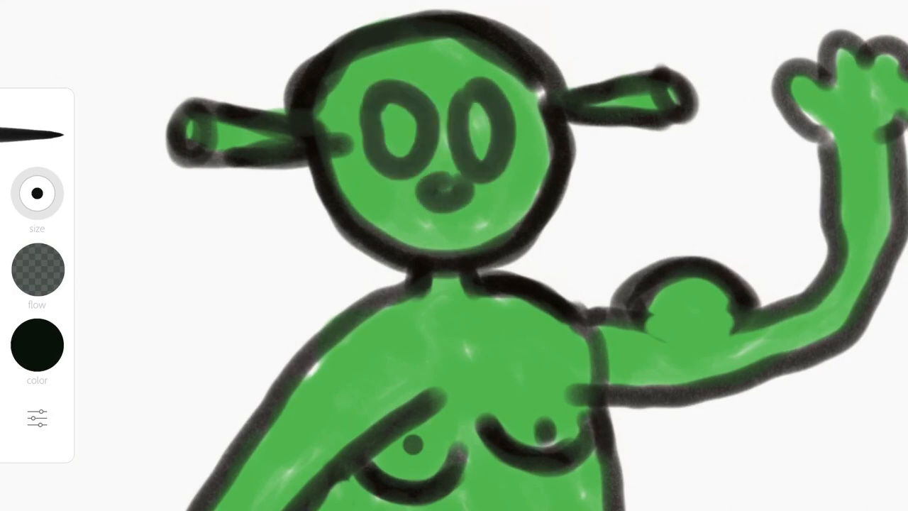
Step: Draw the mouth across the lower face and switch to a bluish colour for the irises
{"action": "left_click_drag", "start_coordinate": [347, 174], "coordinate": [489, 234]}
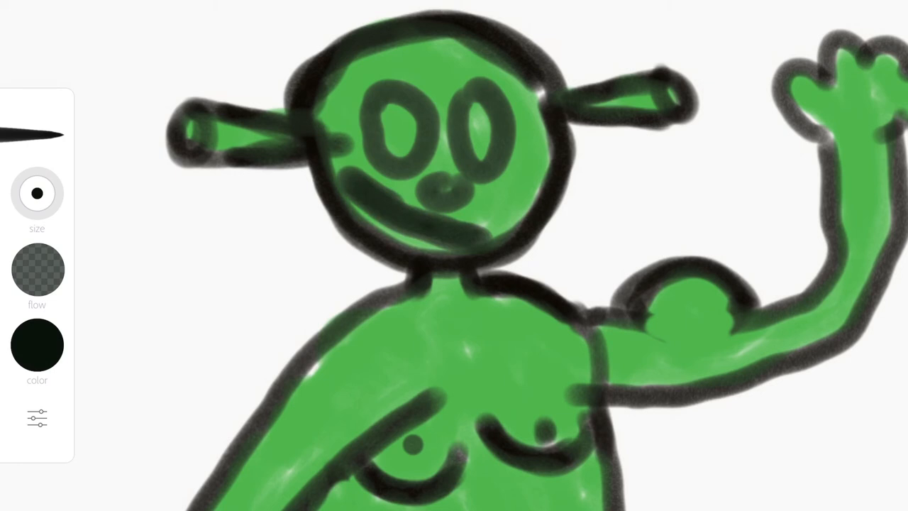
{"action": "left_click", "coordinate": [37, 345]}
{"action": "mouse_move", "coordinate": [219, 348]}
{"action": "left_mouse_down"}
{"action": "mouse_move", "coordinate": [177, 370]}
{"action": "mouse_move", "coordinate": [202, 370]}
{"action": "left_mouse_up"}
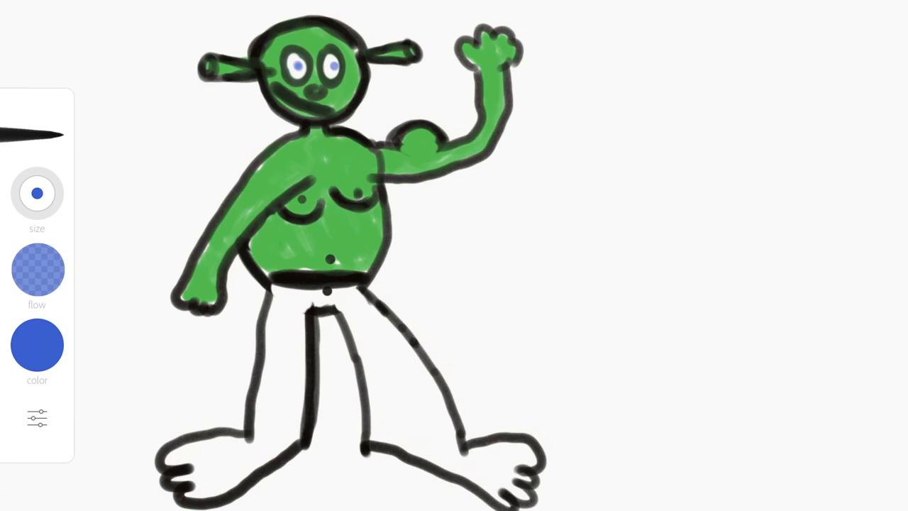
{"action": "left_click", "coordinate": [37, 345]}
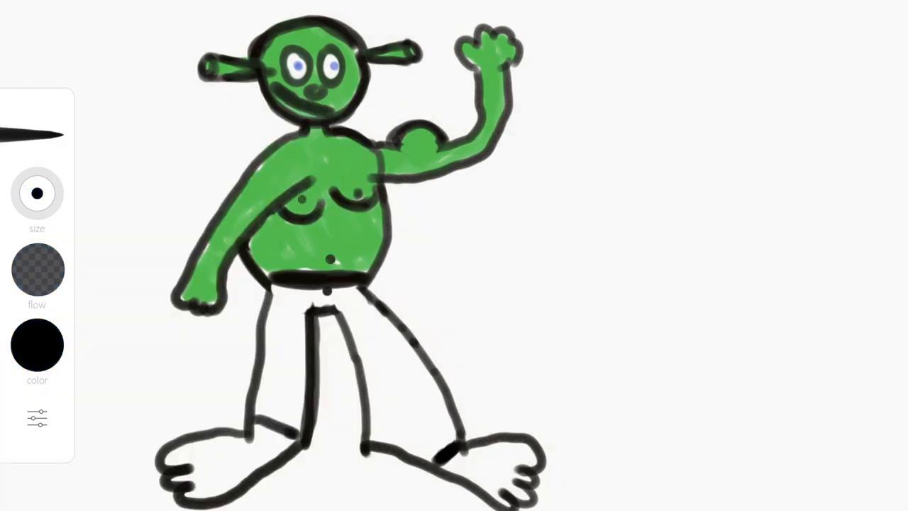
Step: Load a red-orange hue darkened to brown for painting the trousers
{"action": "left_click", "coordinate": [37, 345]}
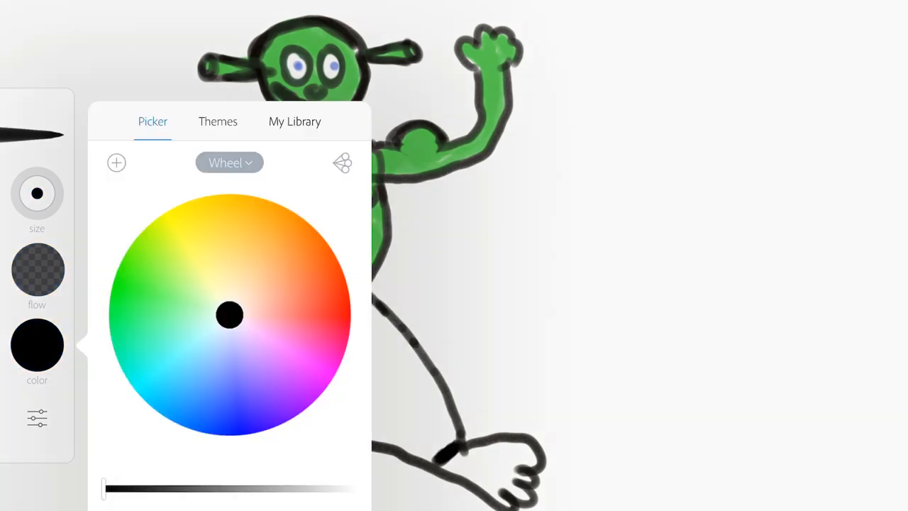
{"action": "mouse_move", "coordinate": [239, 322]}
{"action": "left_mouse_down"}
{"action": "mouse_move", "coordinate": [318, 326]}
{"action": "mouse_move", "coordinate": [268, 224]}
{"action": "left_mouse_up"}
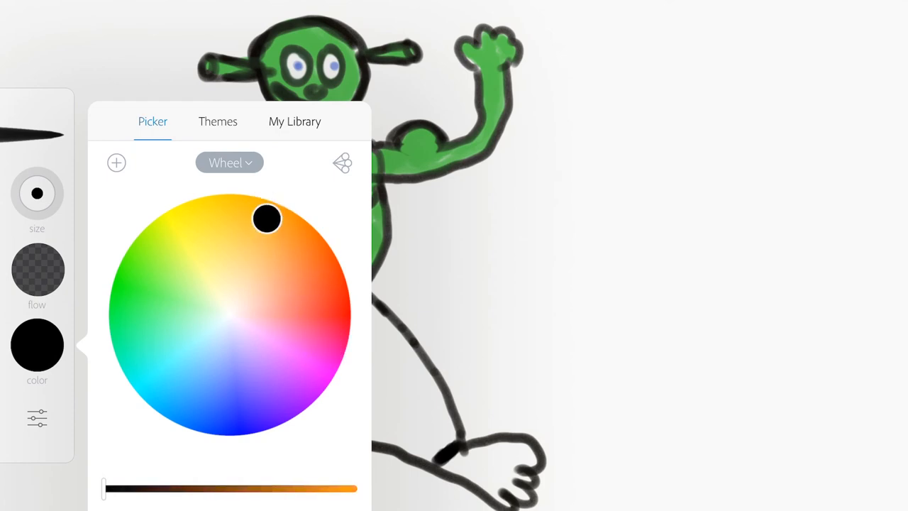
{"action": "left_click_drag", "start_coordinate": [268, 219], "coordinate": [309, 270]}
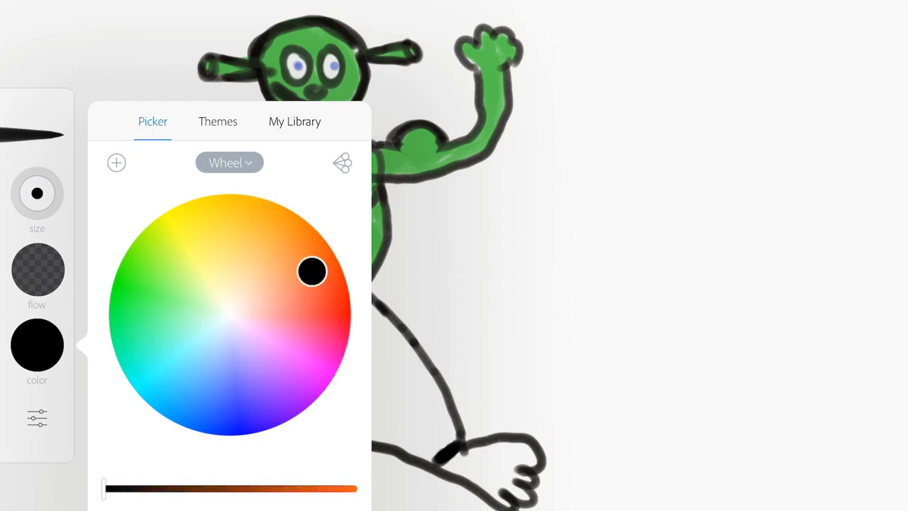
{"action": "left_click_drag", "start_coordinate": [105, 488], "coordinate": [247, 488]}
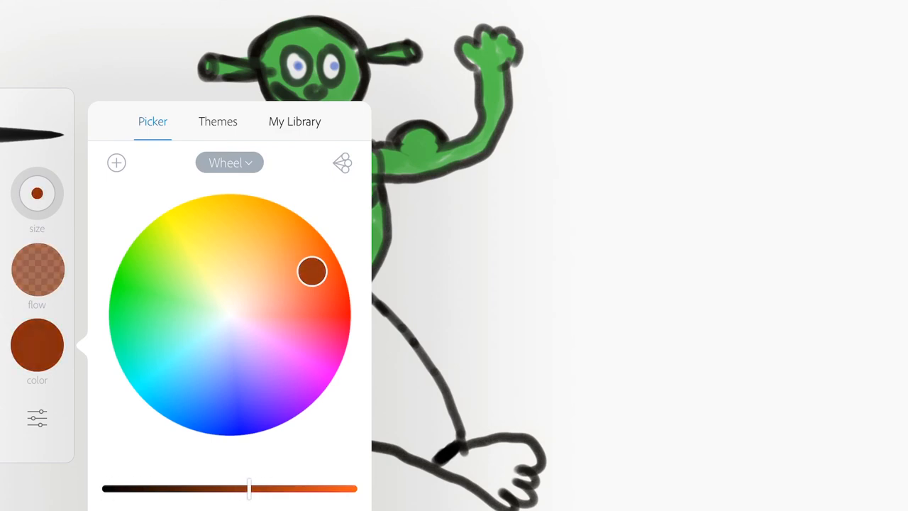